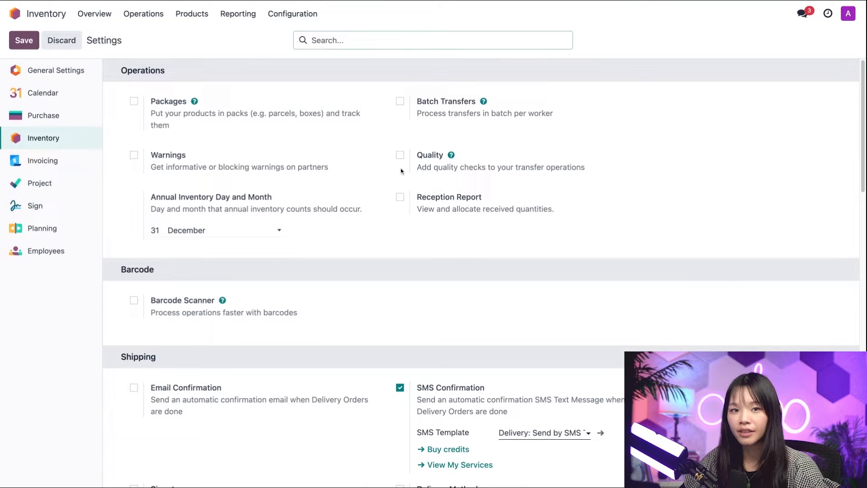
Step: Review the Storage Locations and Multi-Step Routes options in the Warehouse section of the inventory settings
scroll(401, 170, down, 10)
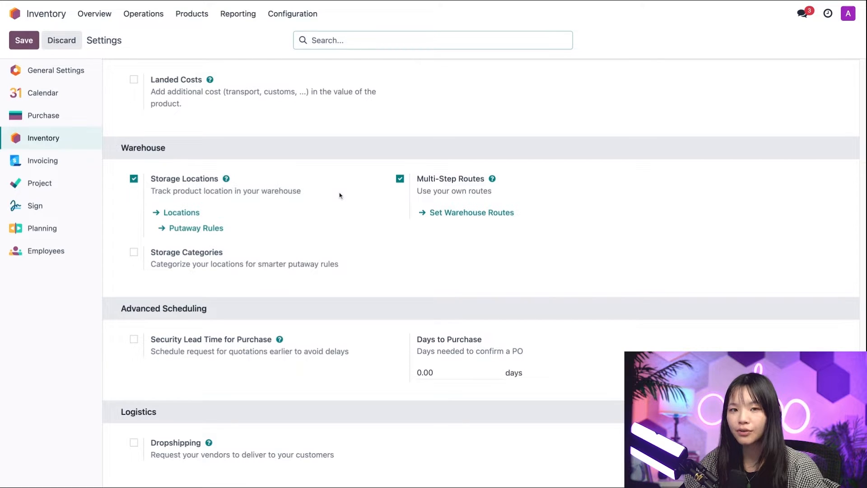
mouse_move(340, 195)
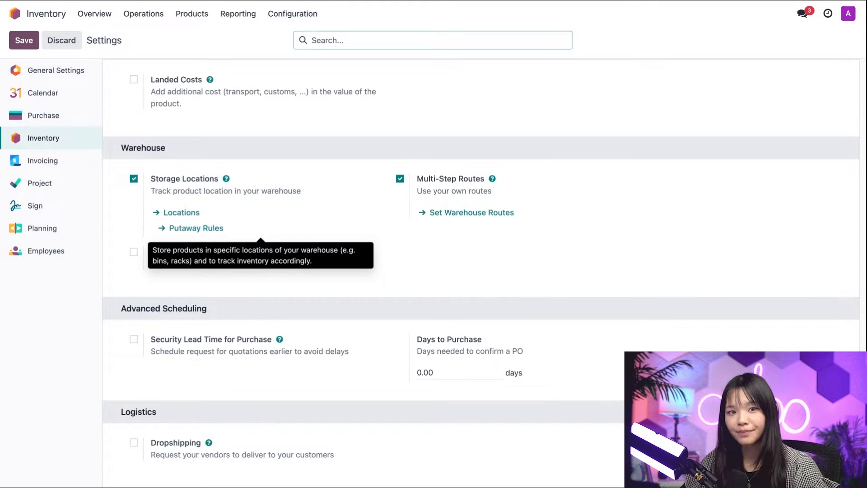
mouse_move(538, 191)
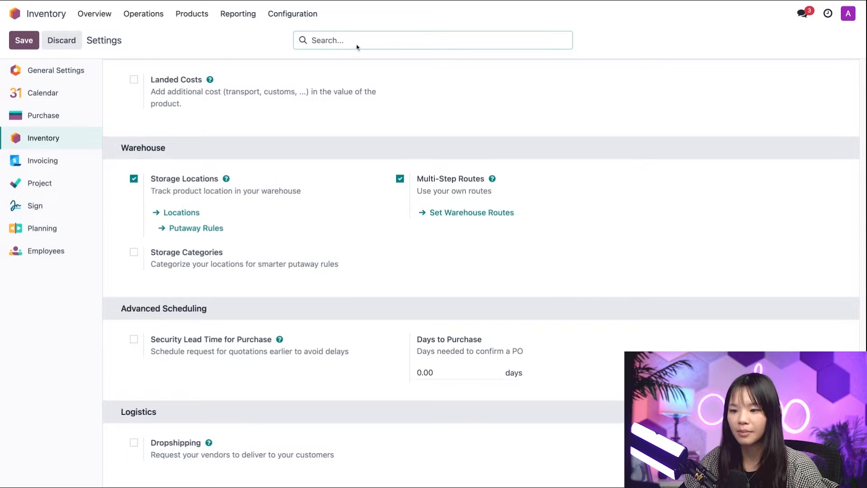
Step: Create and save a new internal location named Flowers with WH/Stock as its parent location
click(298, 17)
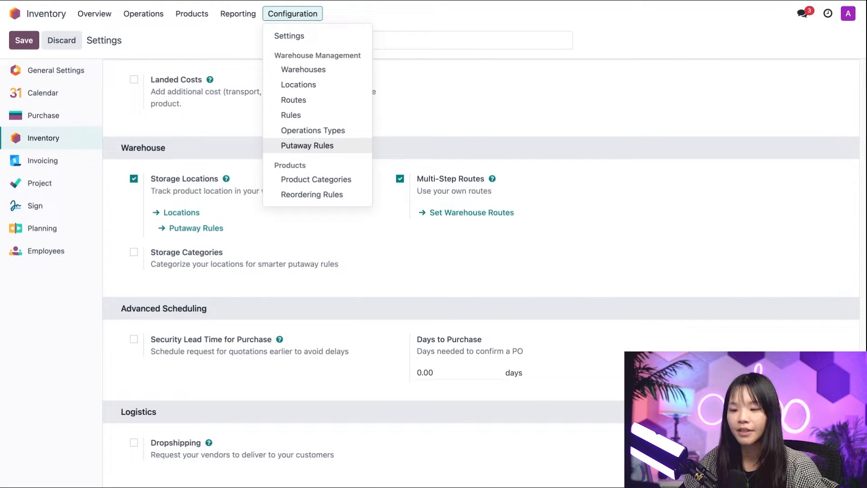
click(357, 85)
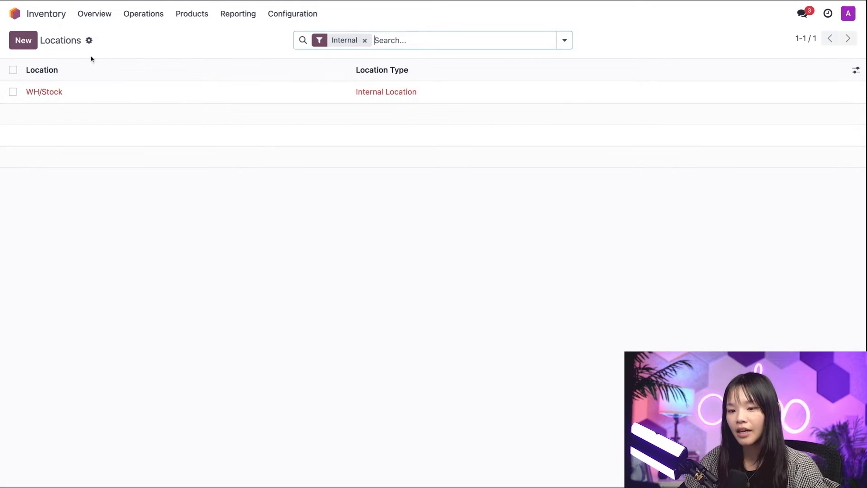
click(18, 45)
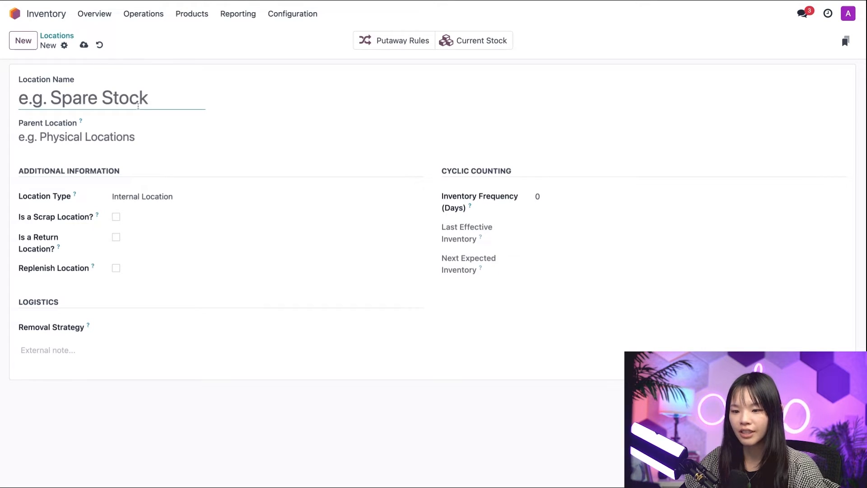
text(Flowers)
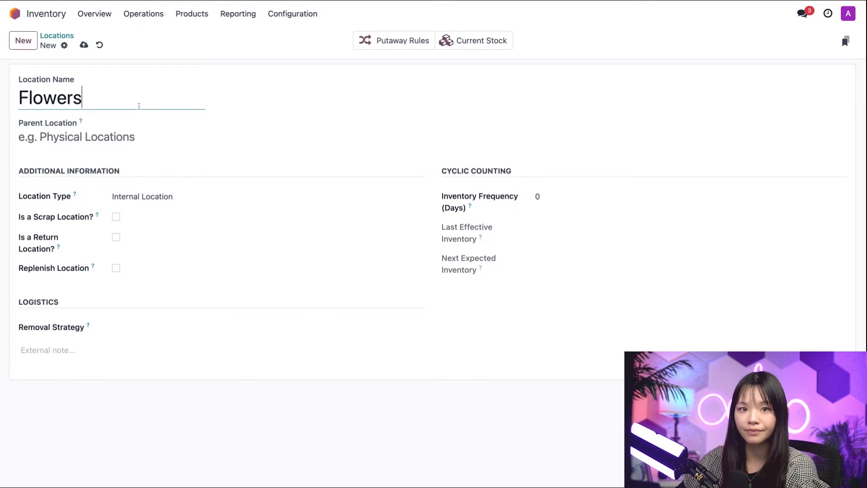
click(114, 134)
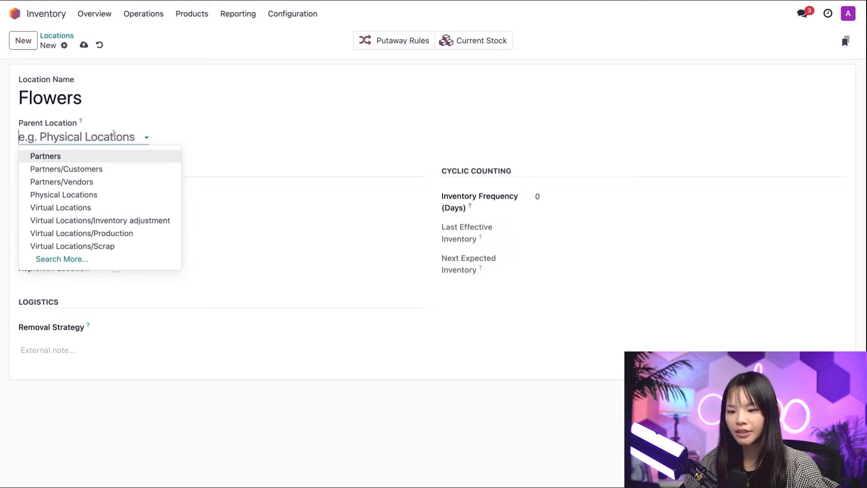
text(W)
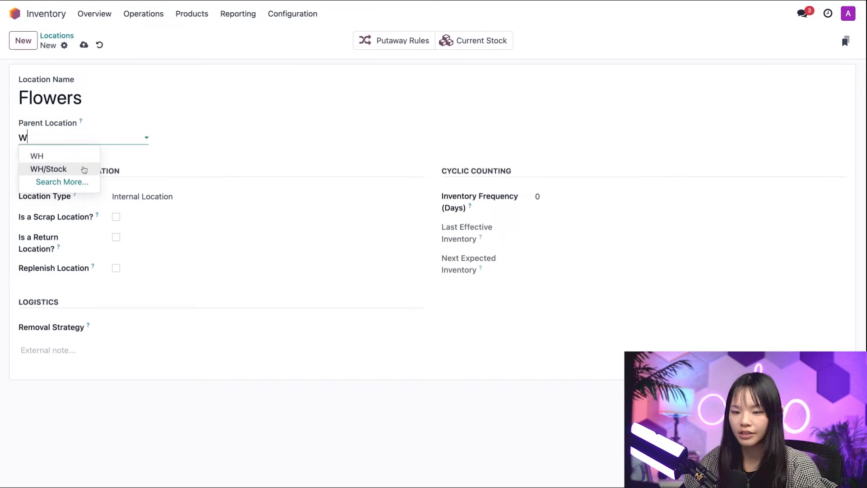
click(84, 169)
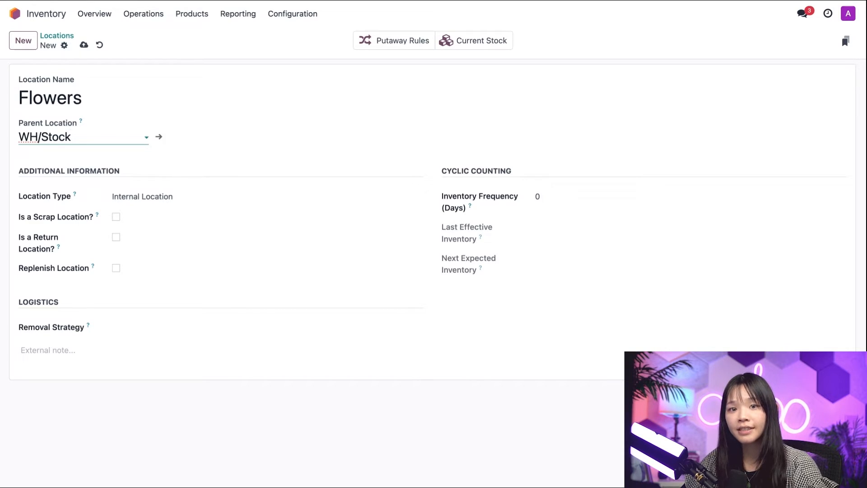
click(84, 45)
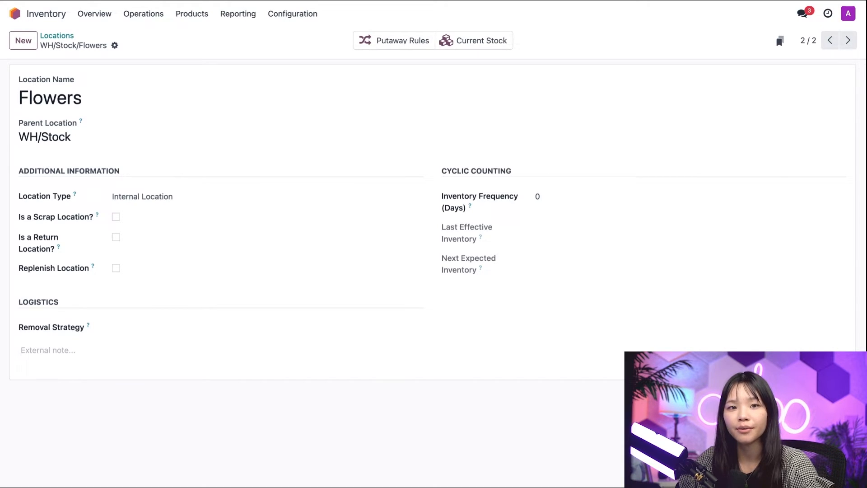
Step: Create and save a putaway rule that stores the Flower Pot product arriving in WH/Stock in the sublocation WH/Stock/Flowers
click(312, 15)
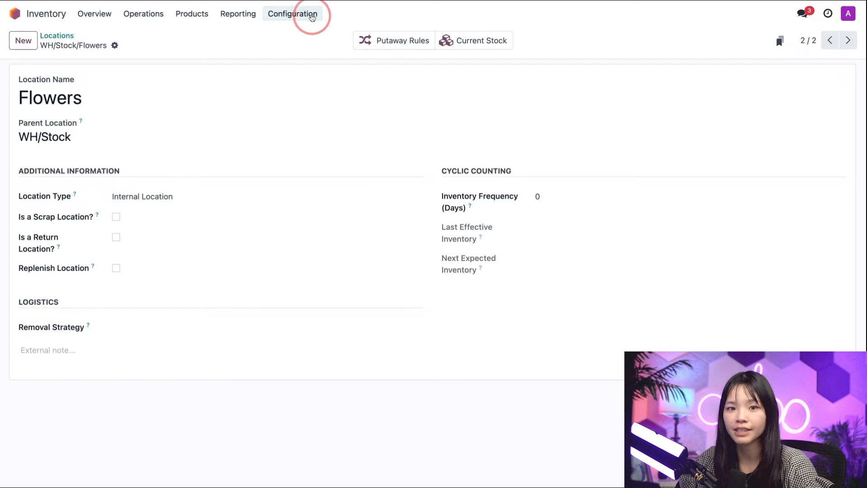
click(353, 145)
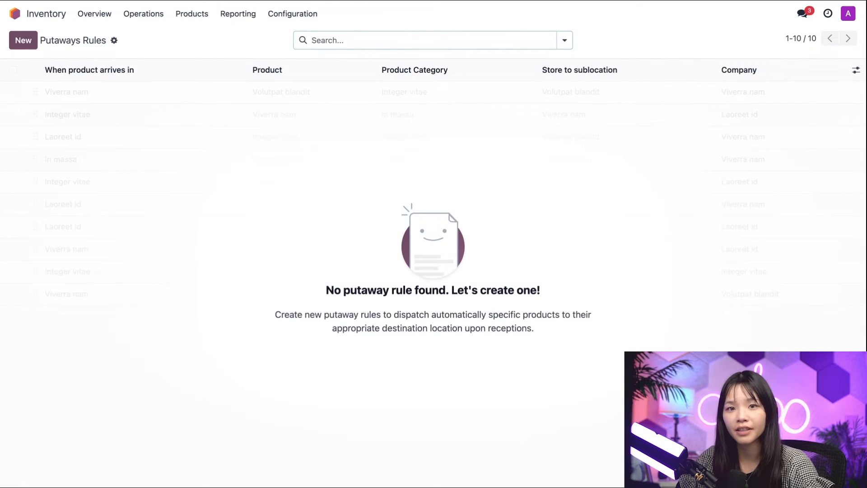
click(25, 40)
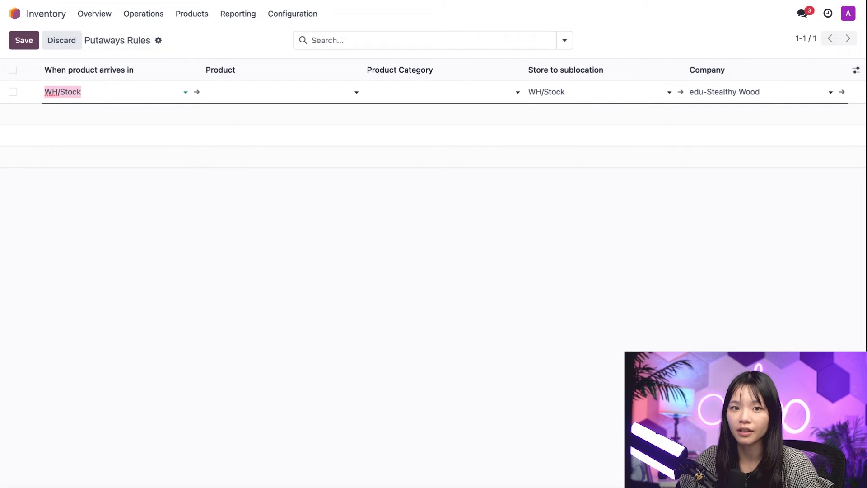
click(124, 91)
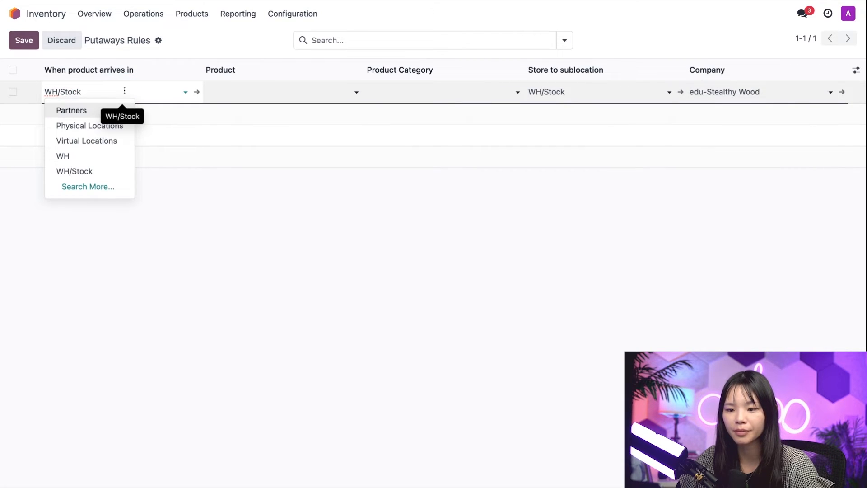
click(104, 171)
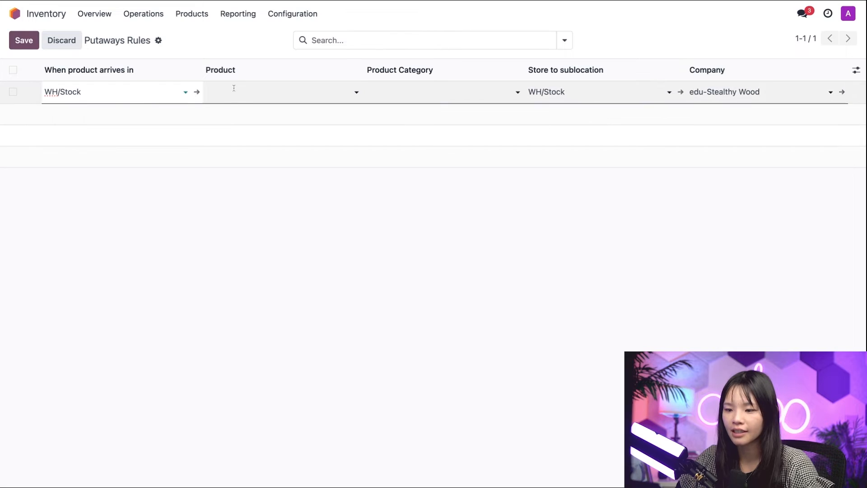
click(234, 91)
click(264, 117)
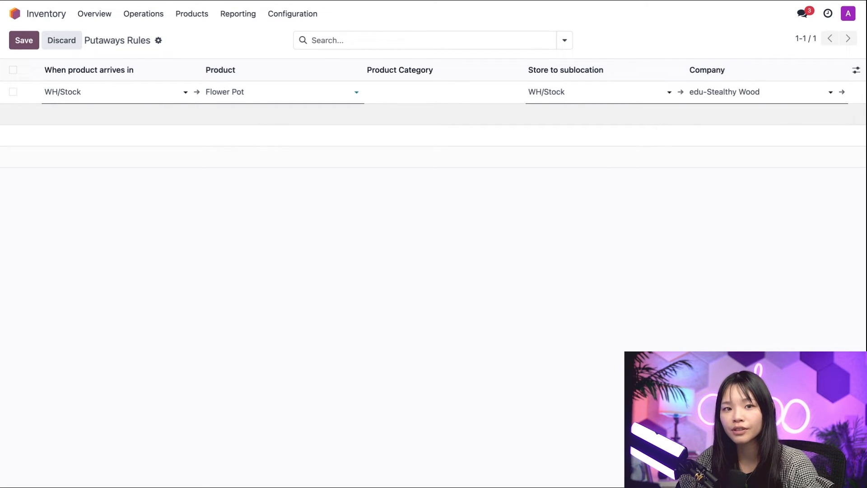
click(596, 94)
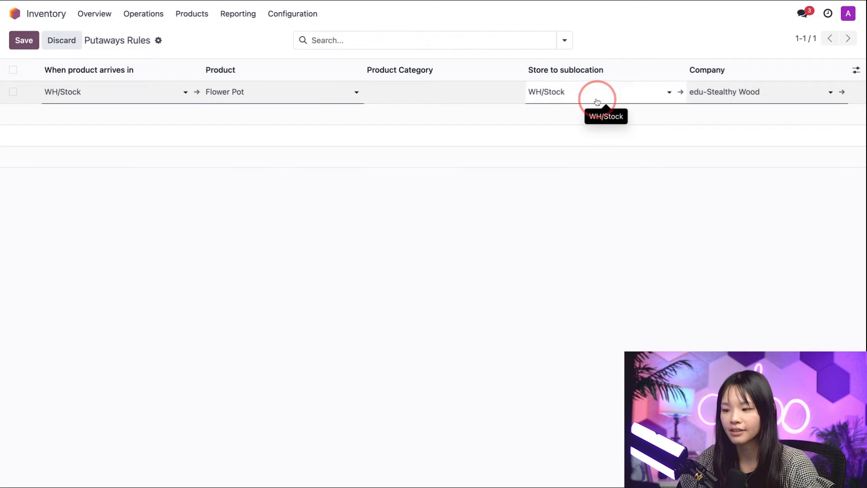
click(669, 92)
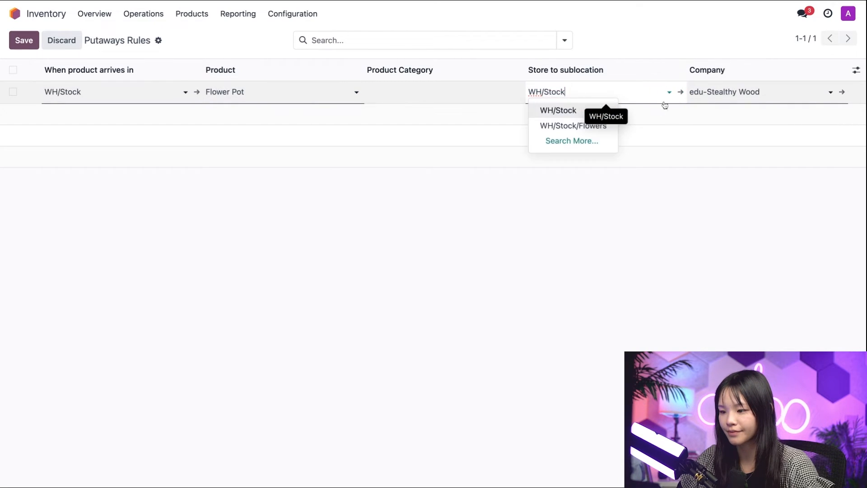
click(608, 128)
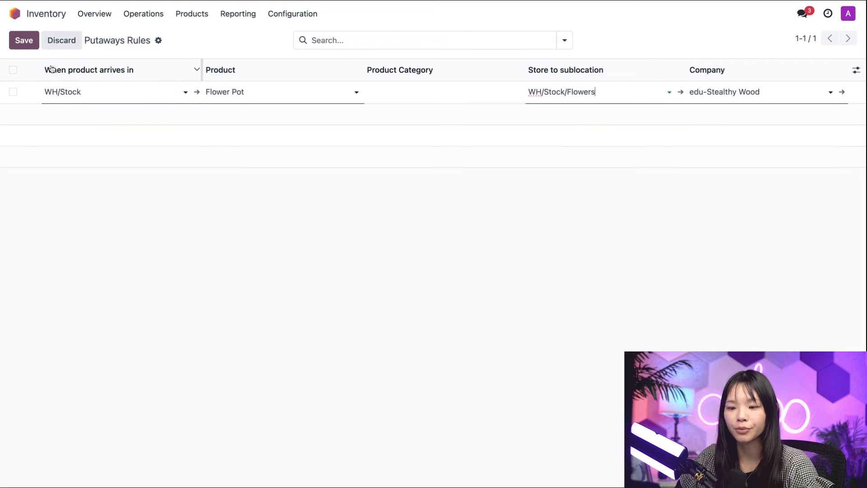
click(16, 41)
Step: Add a second putaway rule storing the category All / Saleable / Flowers from WH/Stock in the sublocation WH/Stock/Flowers
click(16, 40)
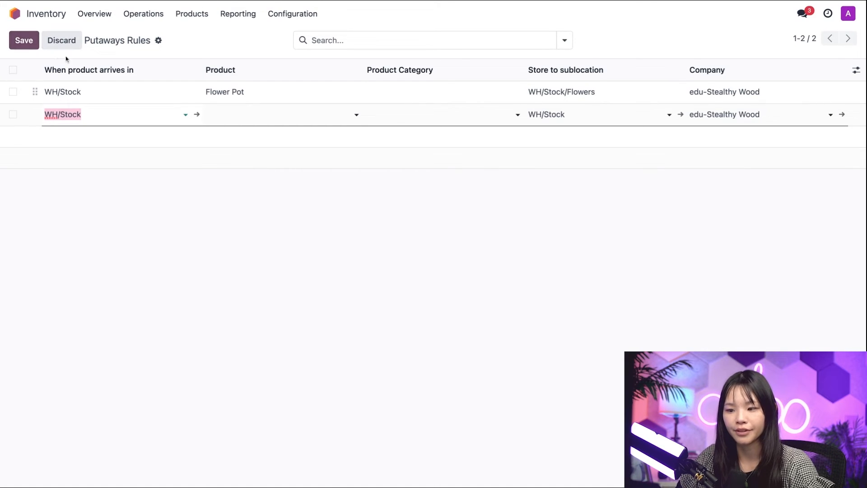
click(398, 115)
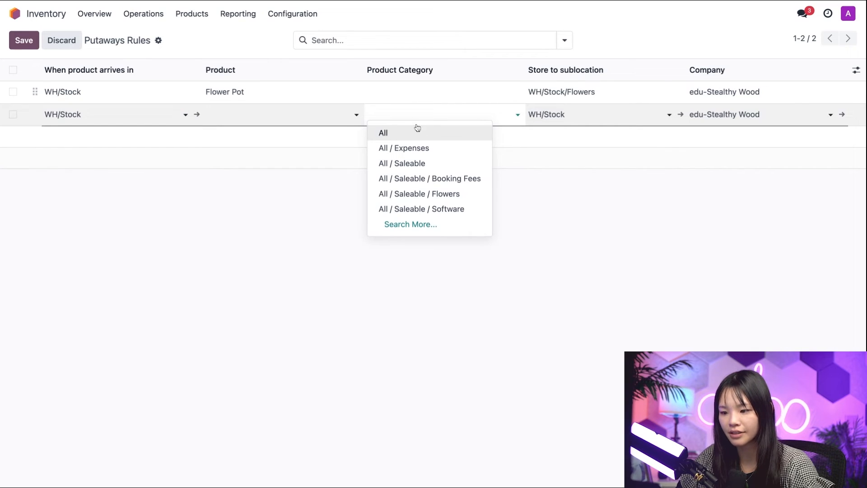
click(461, 196)
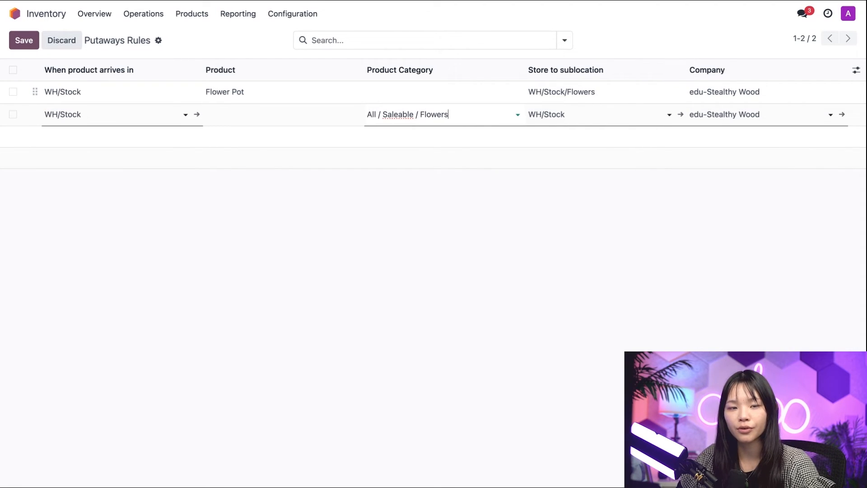
click(625, 114)
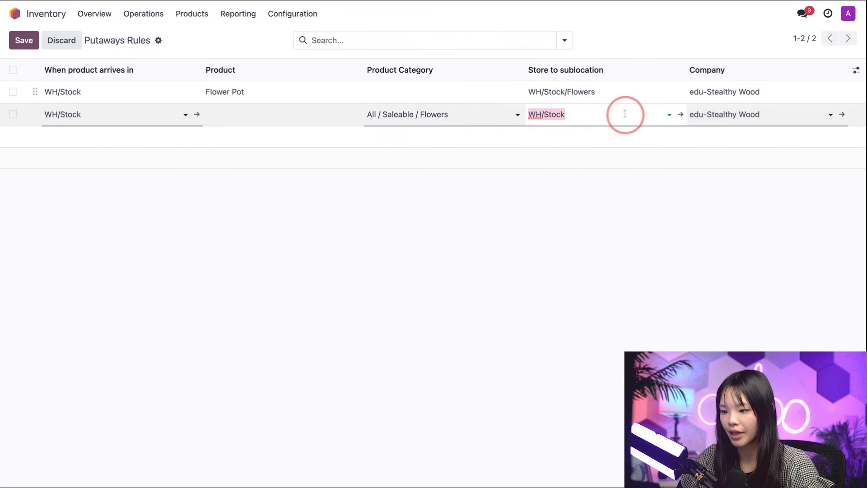
click(610, 147)
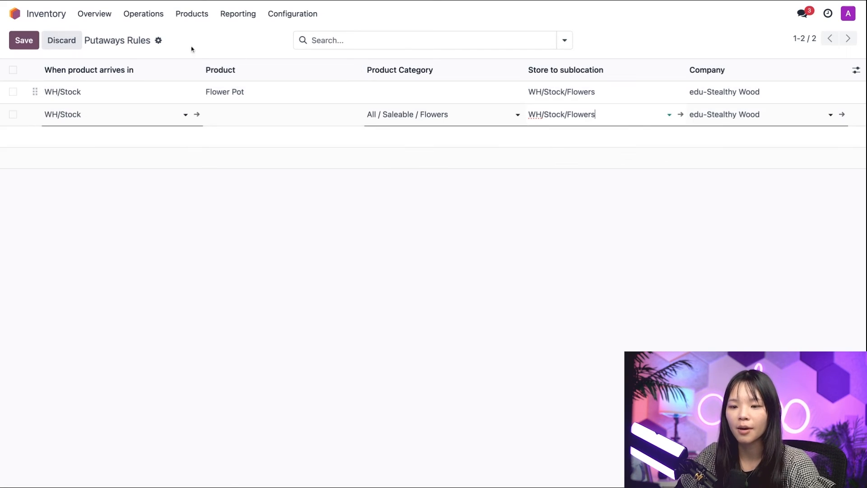
Step: Switch to the Purchase app and start a new request for quotation with Azure Interior as the vendor
click(19, 15)
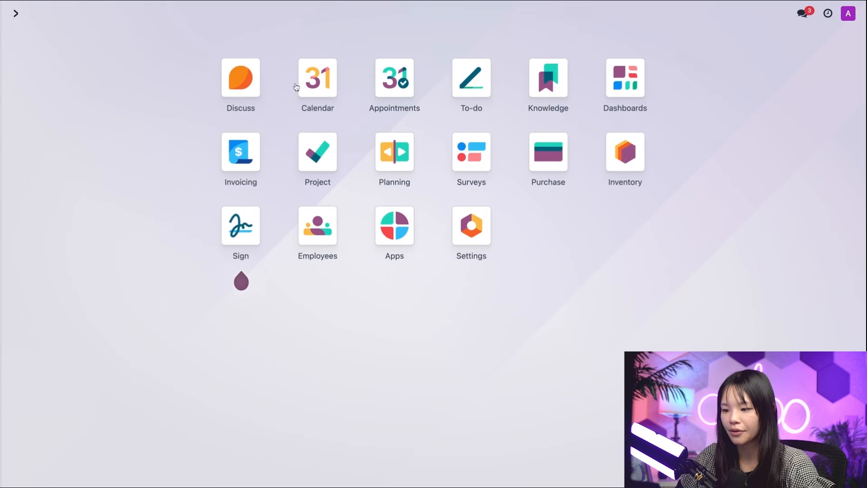
click(540, 151)
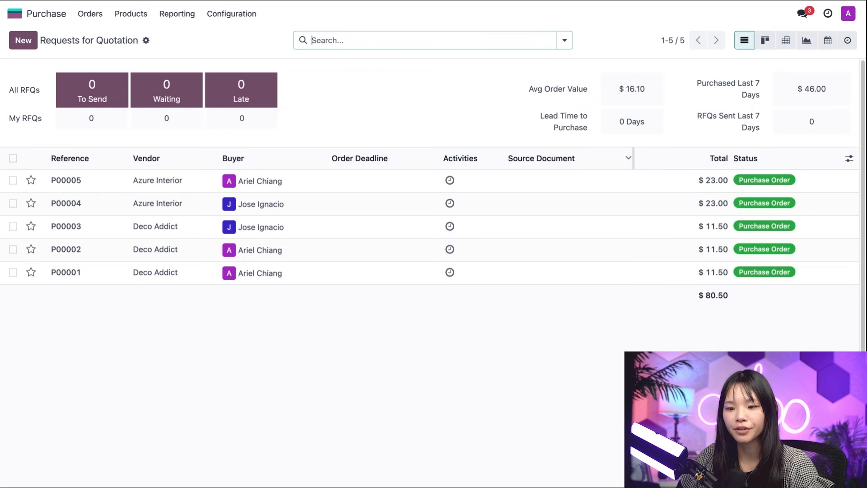
click(14, 40)
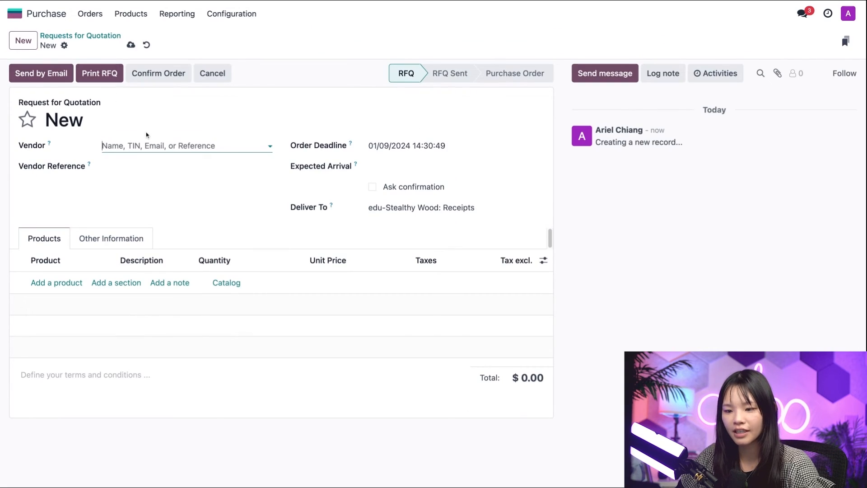
click(138, 147)
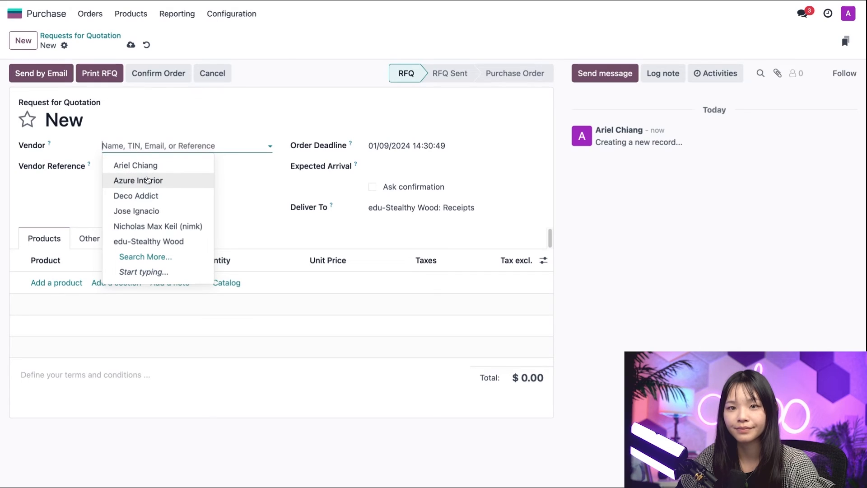
click(147, 180)
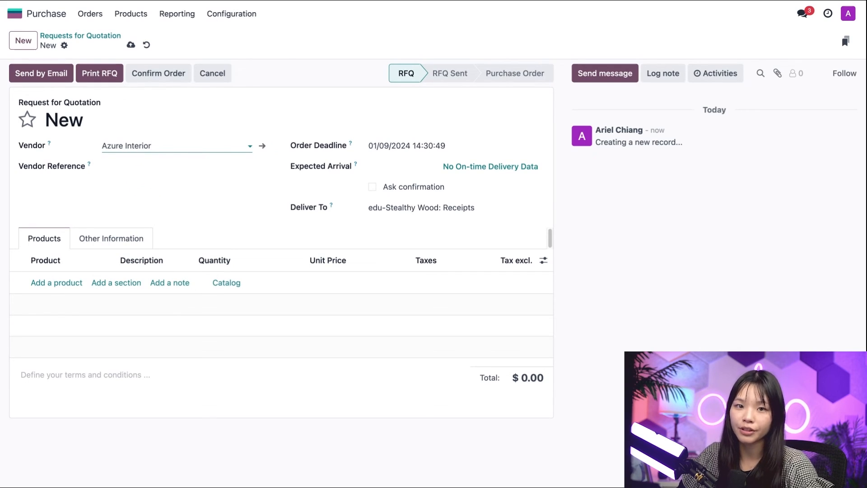
Step: Add the Flower Pot product with a quantity of 10 to the request for quotation and confirm the order
click(68, 284)
click(78, 303)
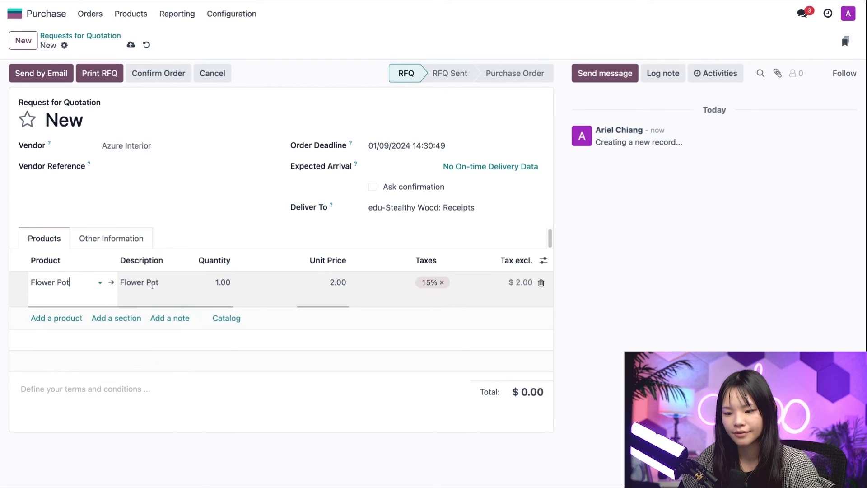
click(224, 282)
text(10)
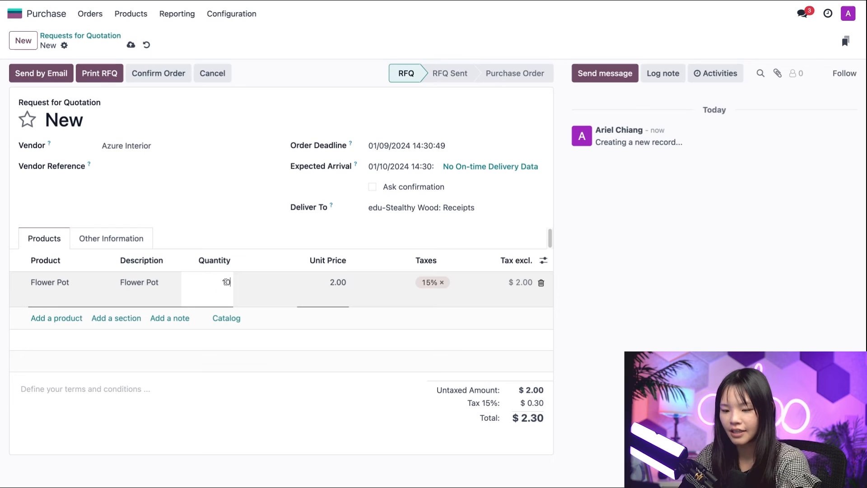
click(224, 228)
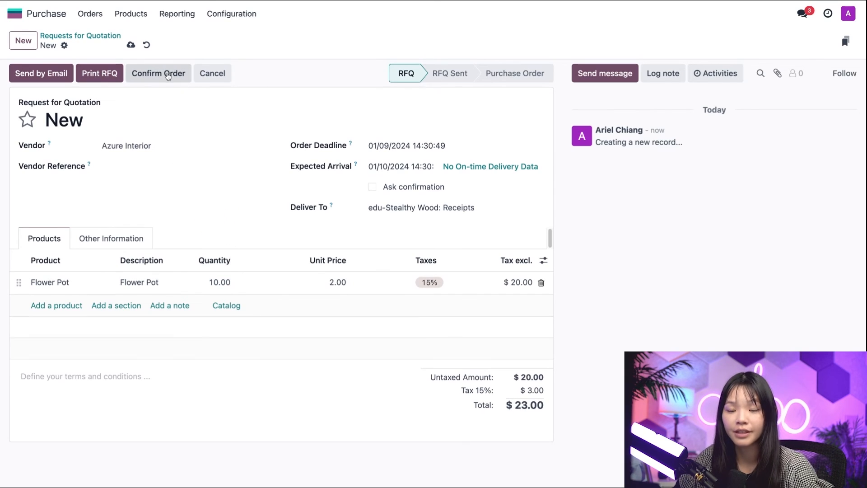
click(167, 74)
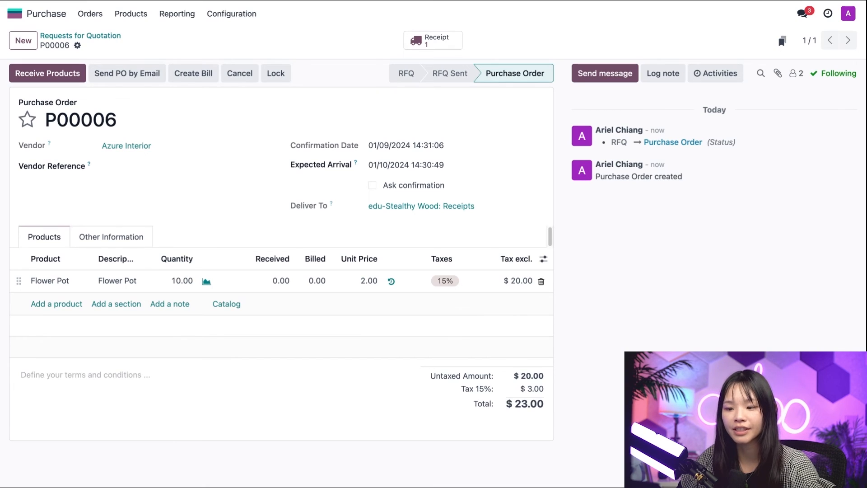
Step: Open the purchase order's receipt and examine the destination location in the Flower Pot line's stock move details
click(452, 46)
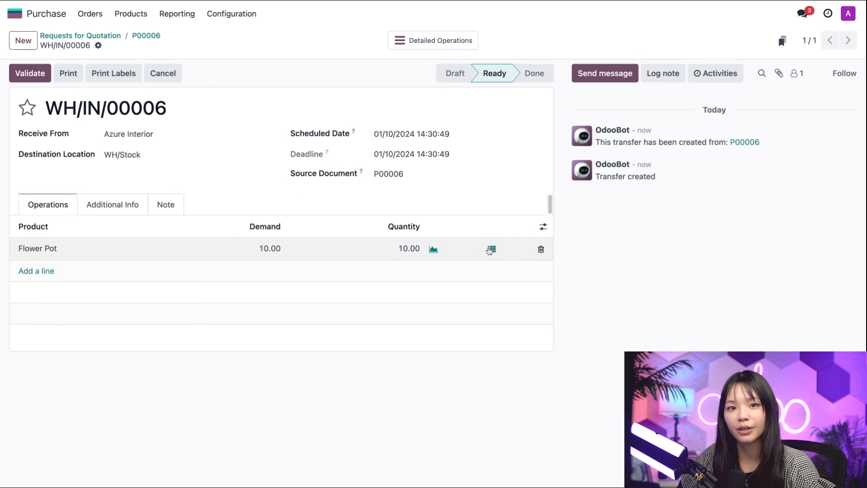
click(490, 250)
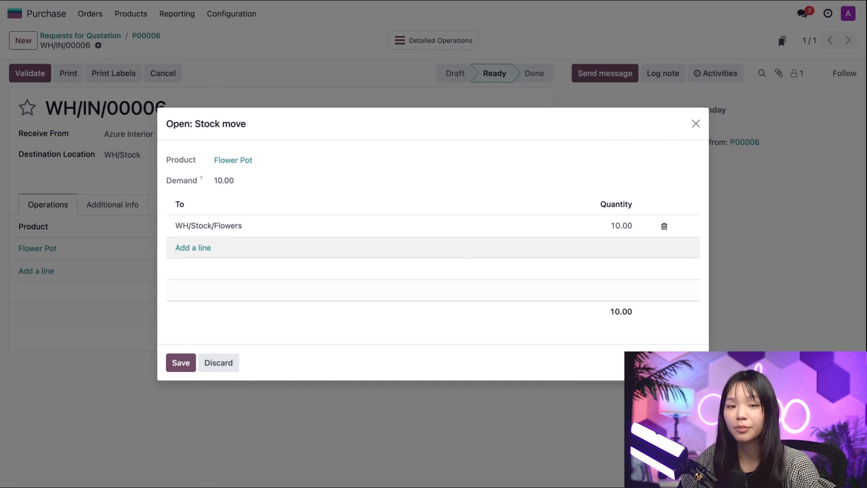